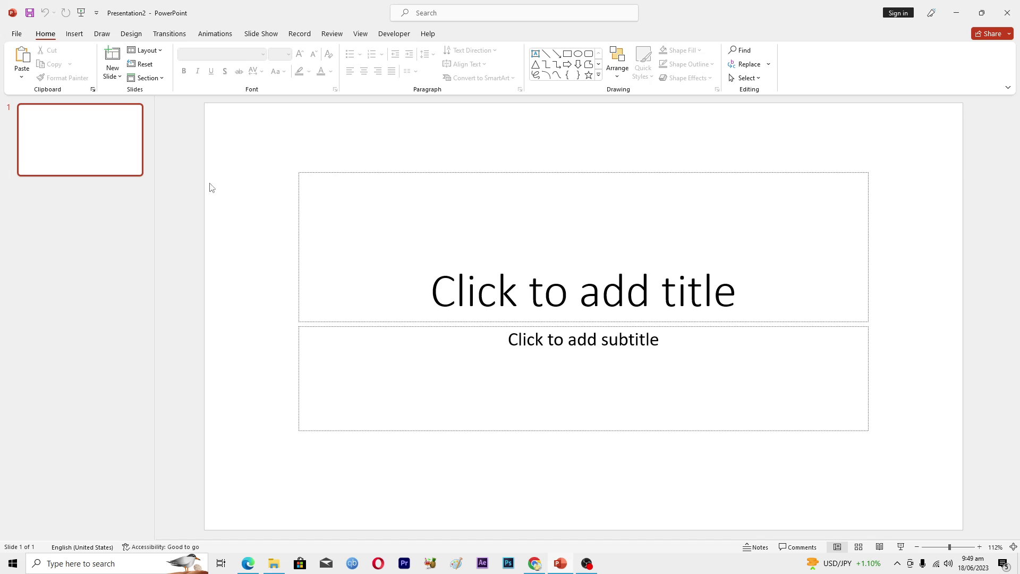
# Step: Add a new second slide after slide 1 and cut its content placeholder
pyautogui.rightClick(92, 162)
pyautogui.click(120, 251)
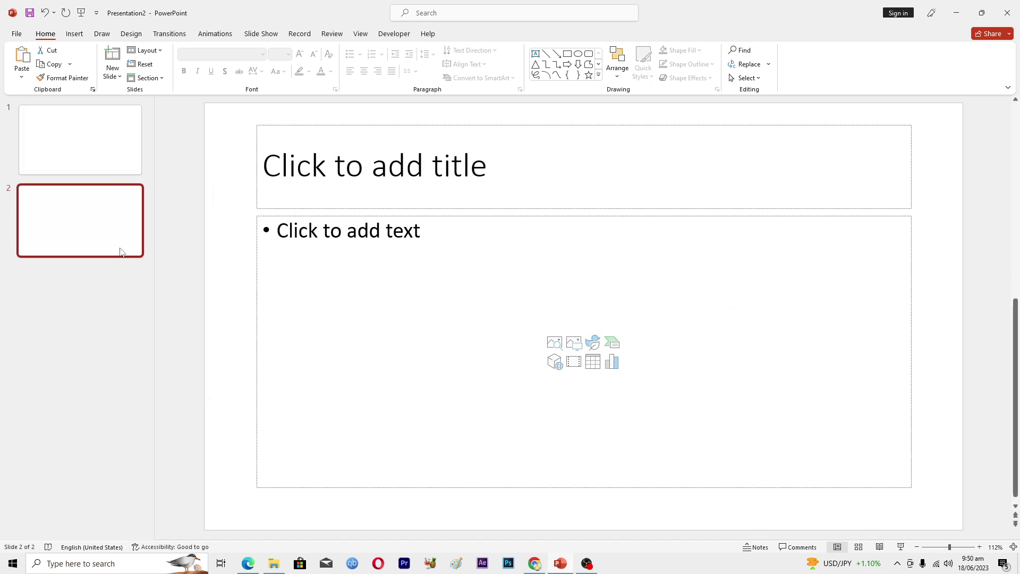
pyautogui.click(389, 216)
pyautogui.rightClick(388, 218)
pyautogui.click(409, 241)
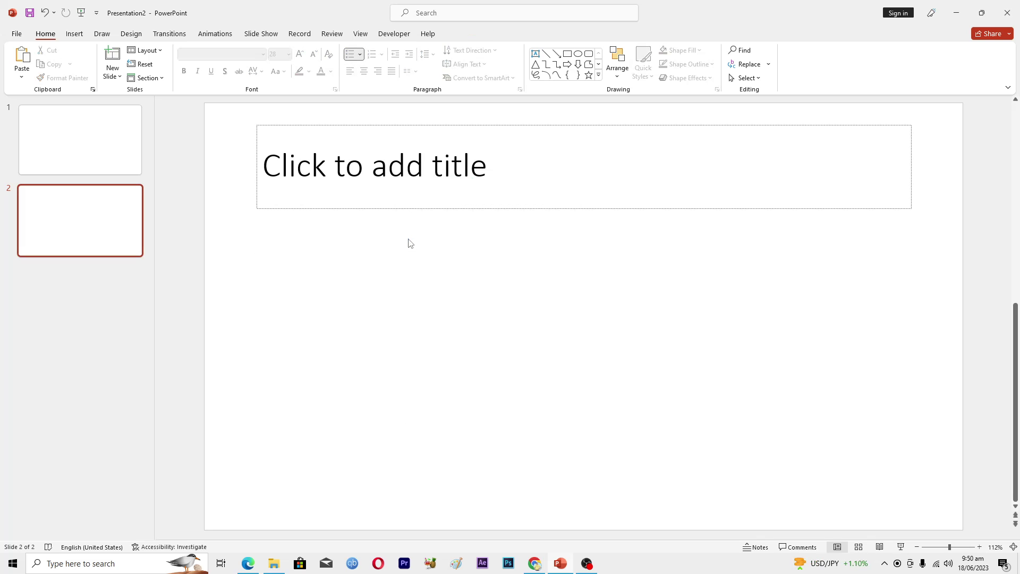
# Step: Cut the title placeholder so slide 2 is completely blank
pyautogui.click(381, 126)
pyautogui.rightClick(383, 128)
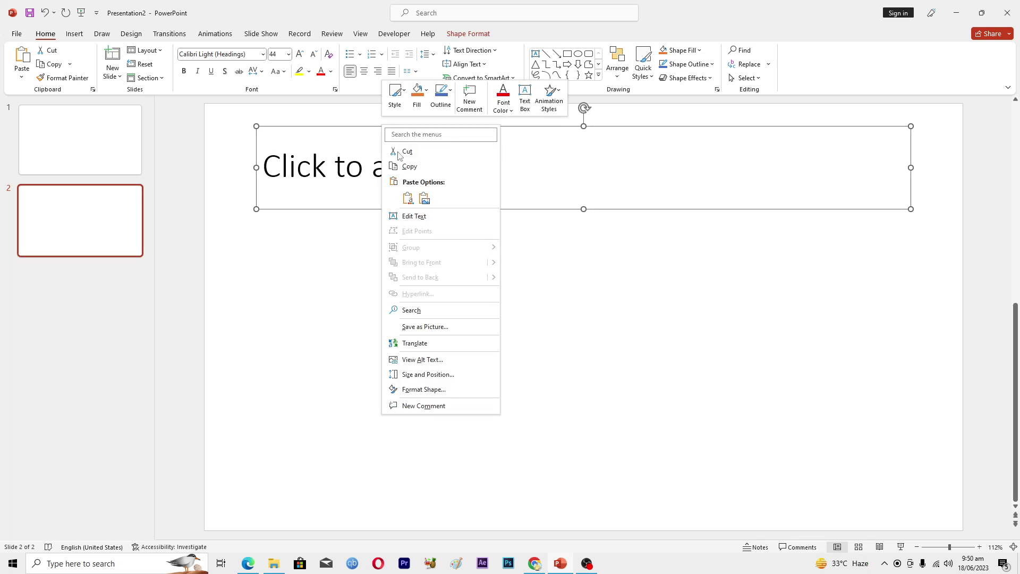
pyautogui.click(401, 154)
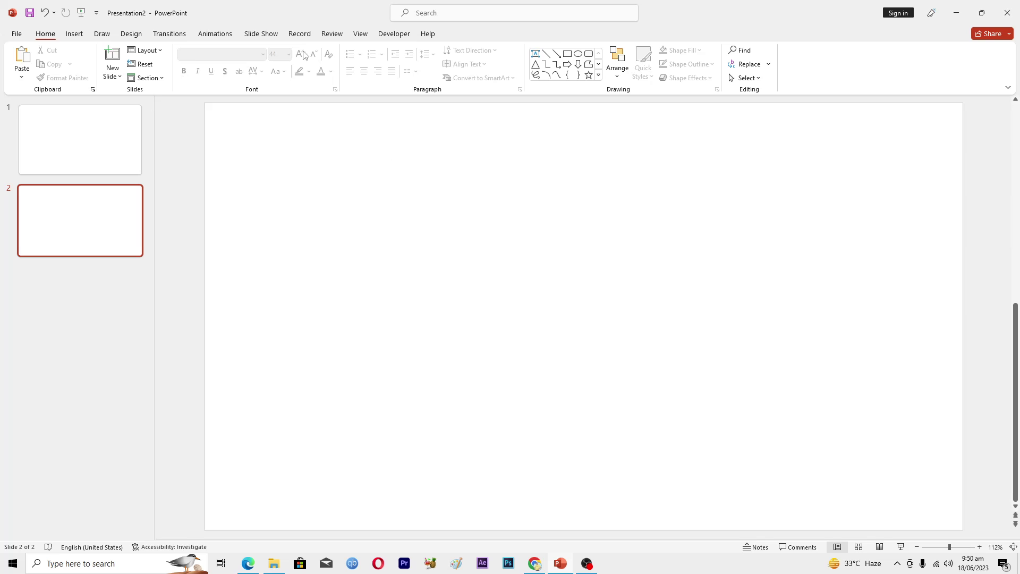
# Step: Change the slide size to Standard (4:3), scaling content with Ensure Fit
pyautogui.click(133, 36)
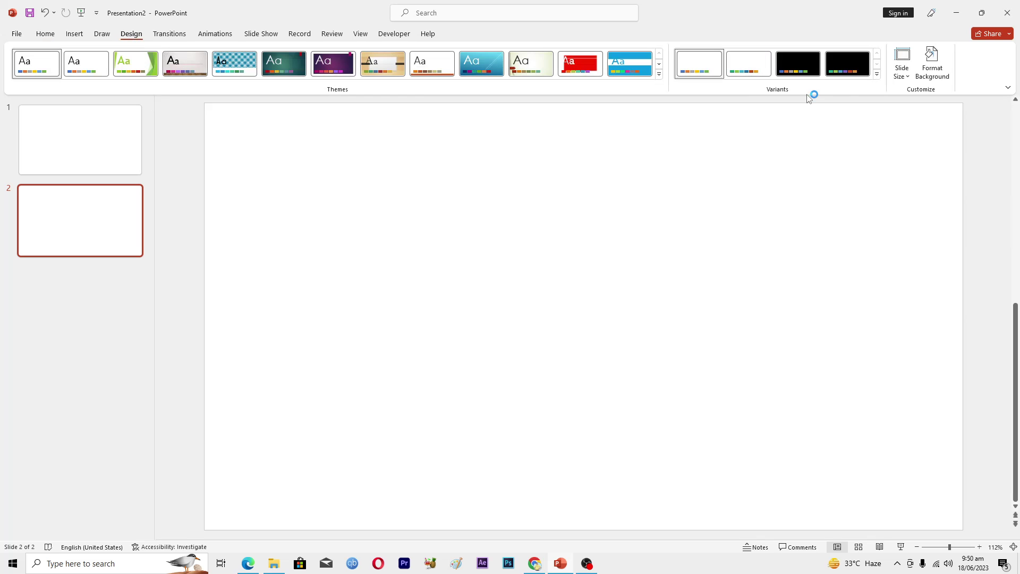
pyautogui.click(909, 77)
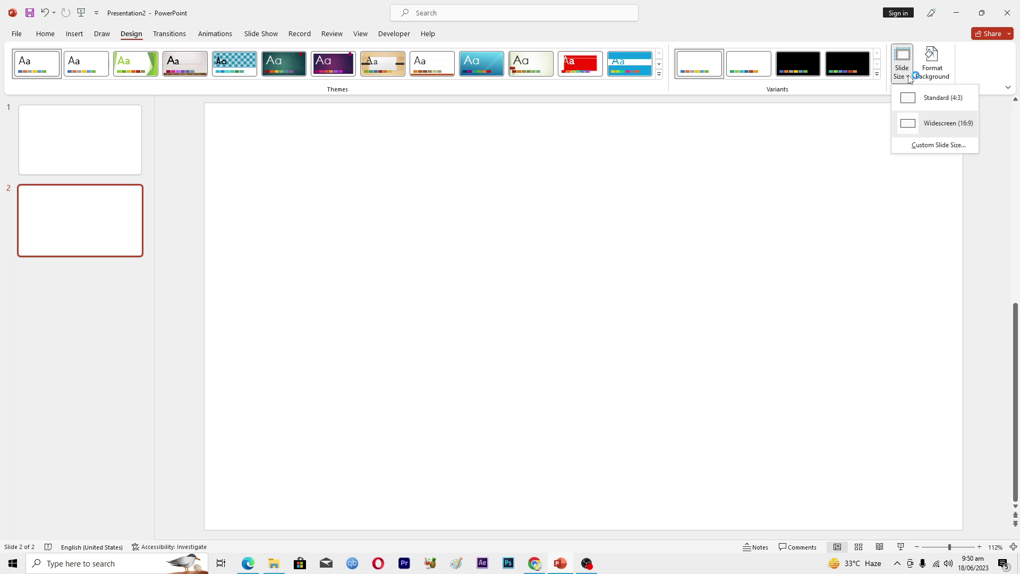
pyautogui.click(936, 98)
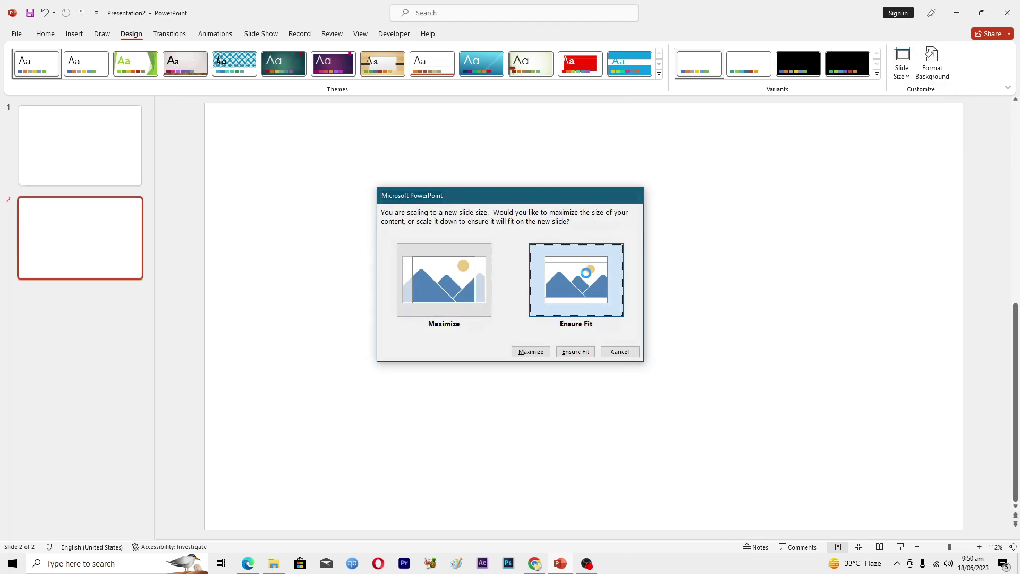
pyautogui.click(572, 351)
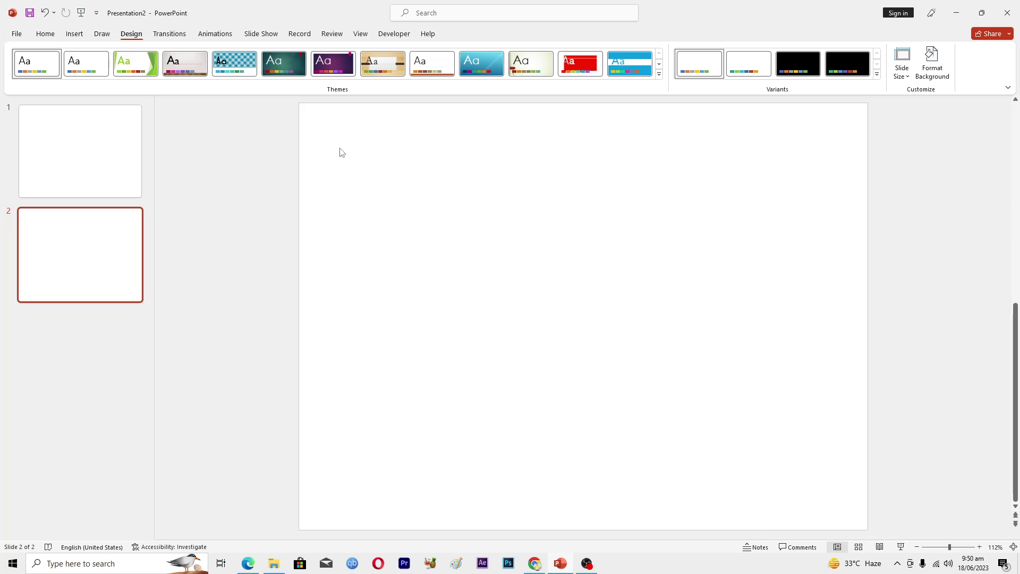
pyautogui.click(933, 77)
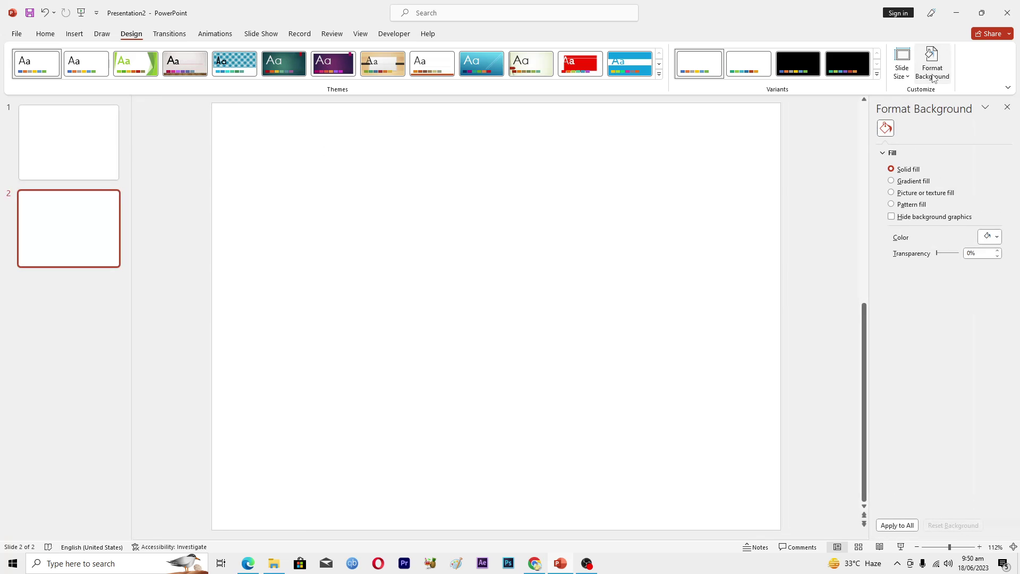
# Step: Give slide 2 a light blue 90° linear gradient background after briefly trying a papyrus texture
pyautogui.click(906, 184)
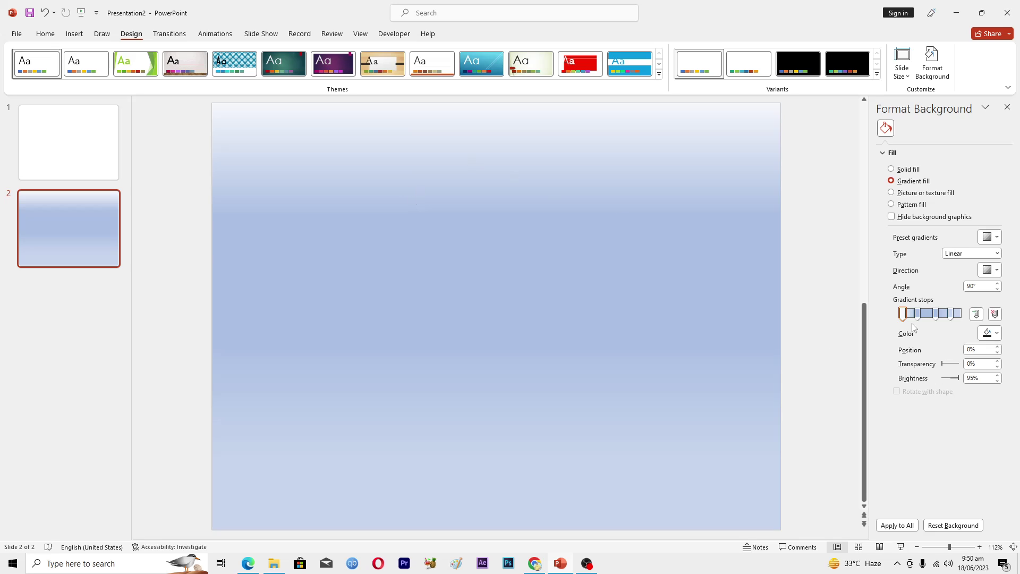
pyautogui.click(997, 334)
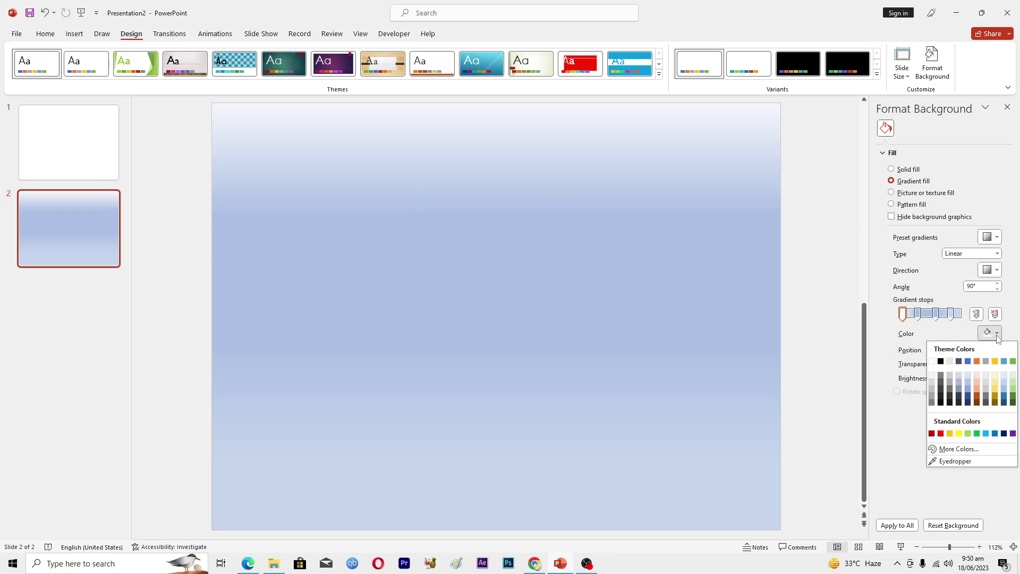
pyautogui.click(917, 315)
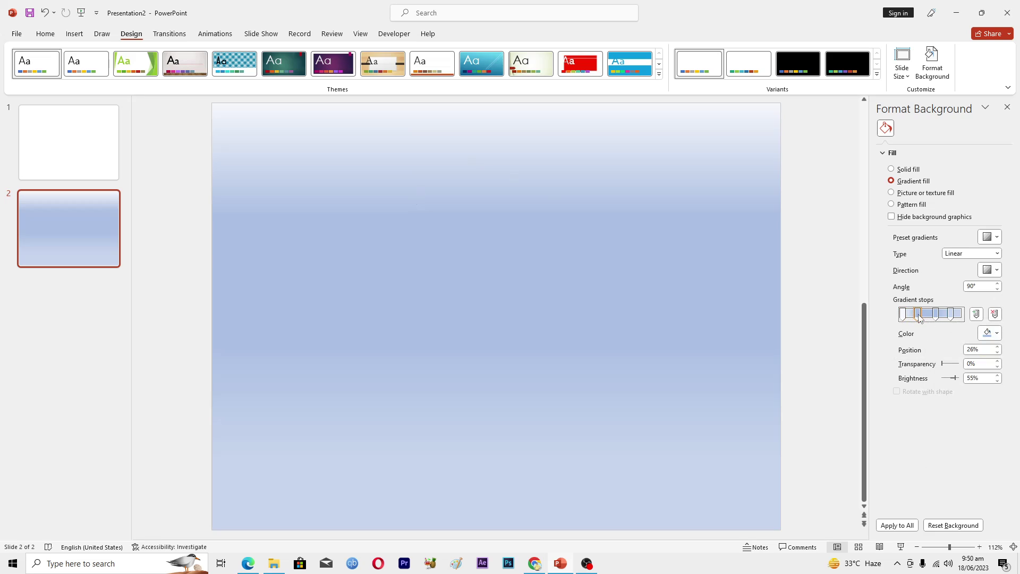
pyautogui.click(935, 314)
pyautogui.click(951, 314)
pyautogui.click(891, 192)
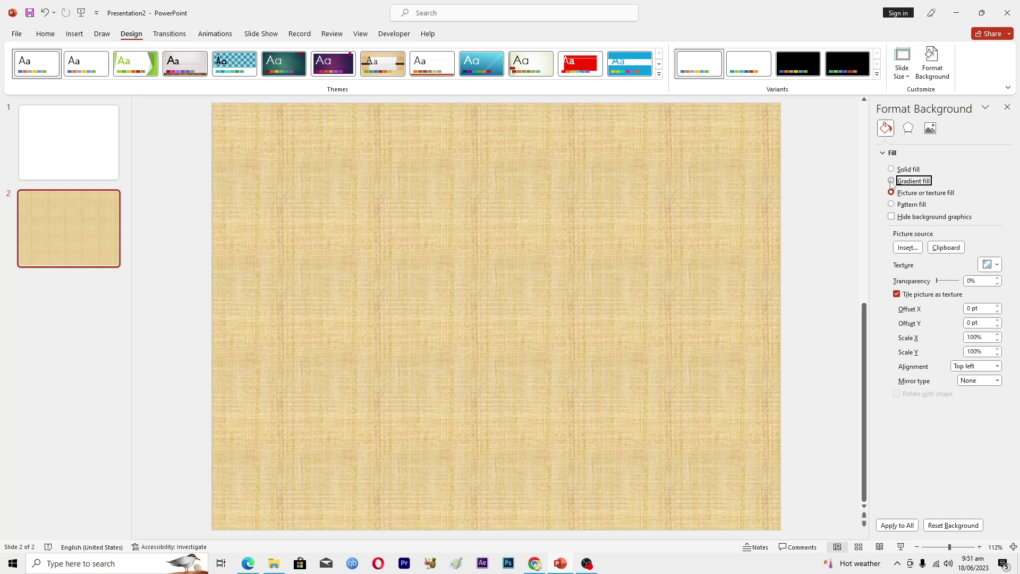
pyautogui.click(891, 181)
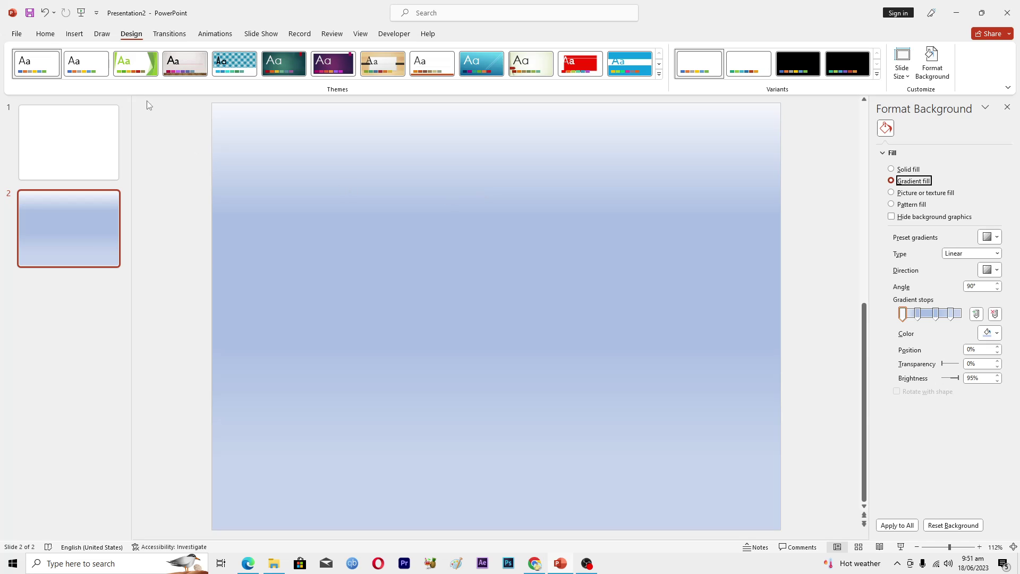
# Step: Draw a vertical straight line down the middle of slide 2
pyautogui.click(75, 34)
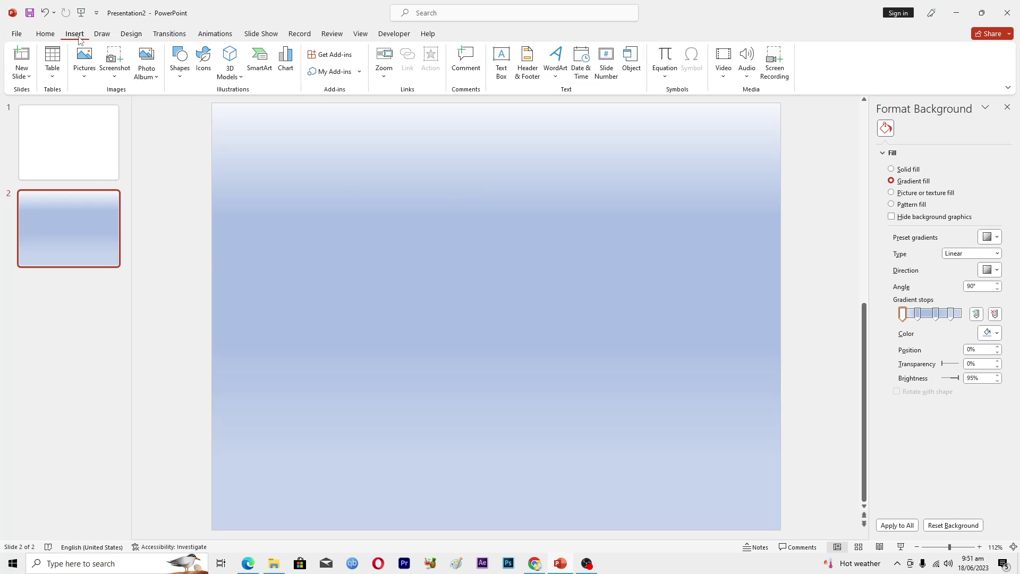
pyautogui.click(180, 77)
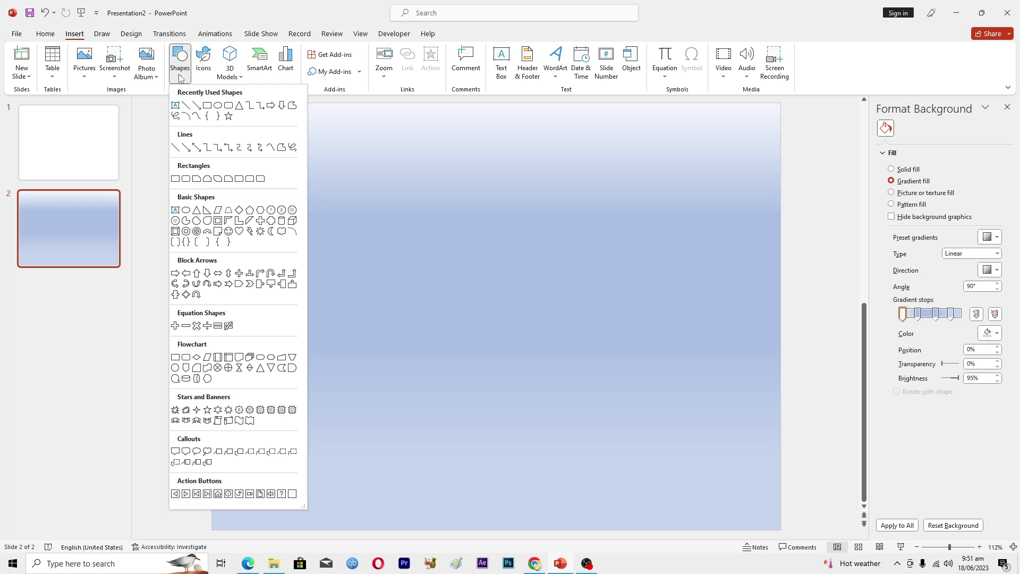
pyautogui.click(176, 147)
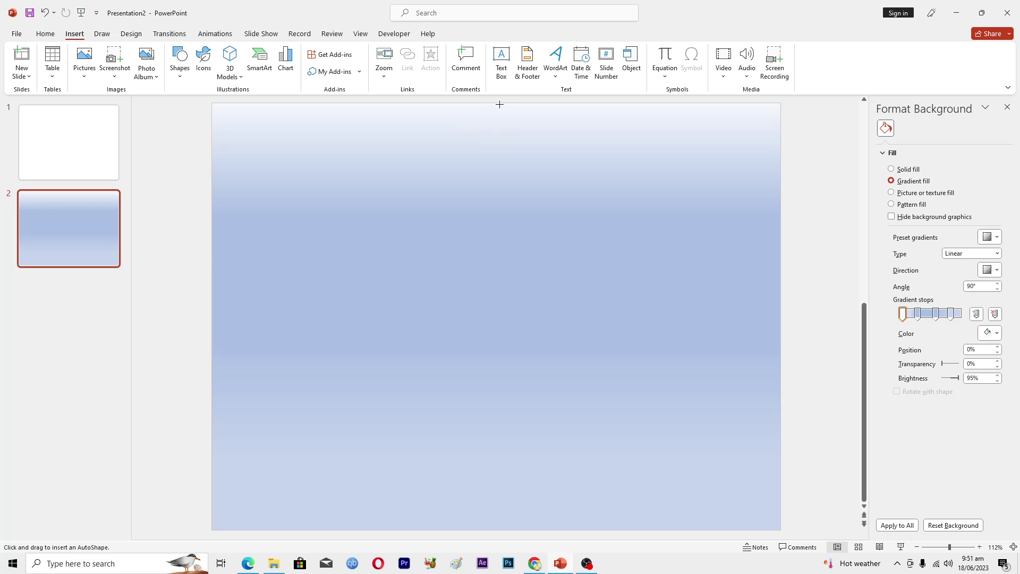
pyautogui.moveTo(499, 102)
pyautogui.mouseDown()
pyautogui.moveTo(489, 326)
pyautogui.moveTo(497, 529)
pyautogui.mouseUp()
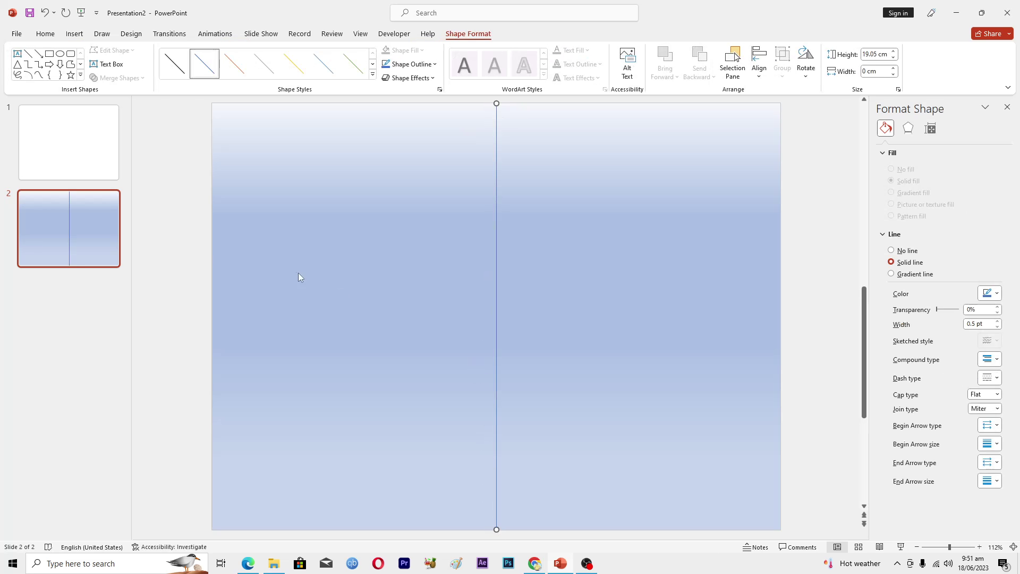
# Step: Draw a 25.4 cm horizontal line across the slide's middle, forming four quadrants
pyautogui.click(74, 34)
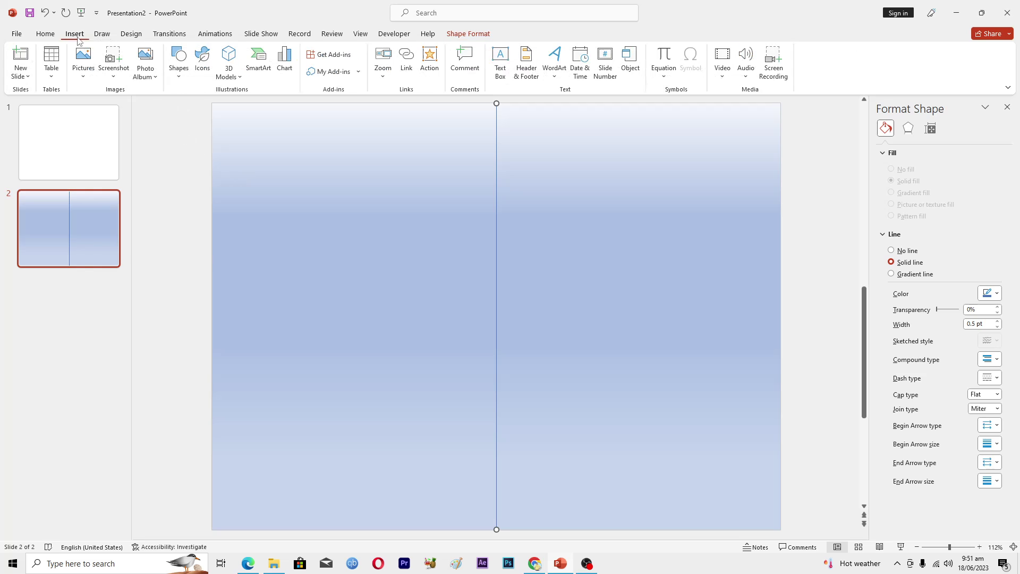
pyautogui.click(182, 79)
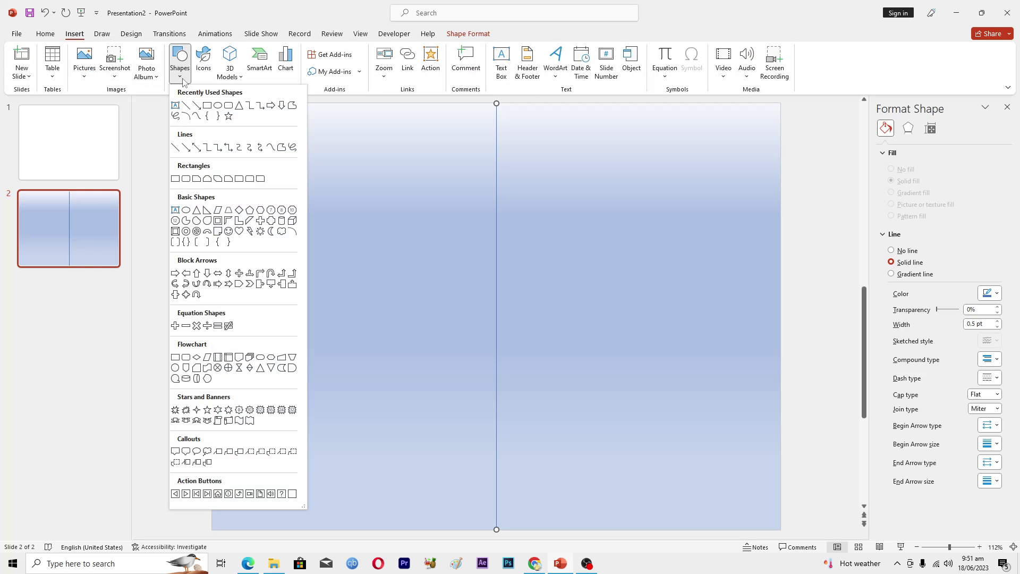
pyautogui.click(175, 151)
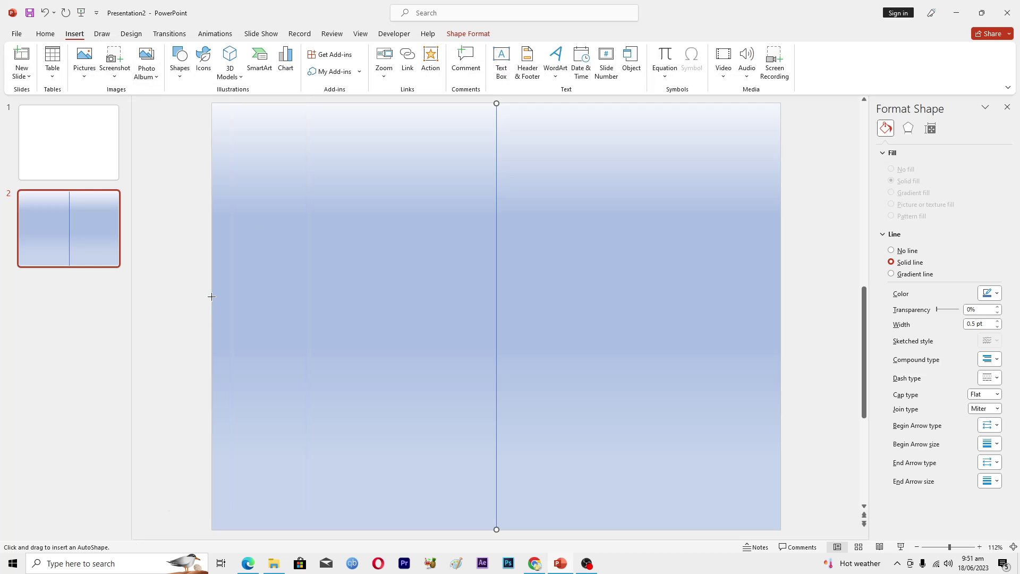
pyautogui.moveTo(211, 296); pyautogui.dragTo(780, 296)
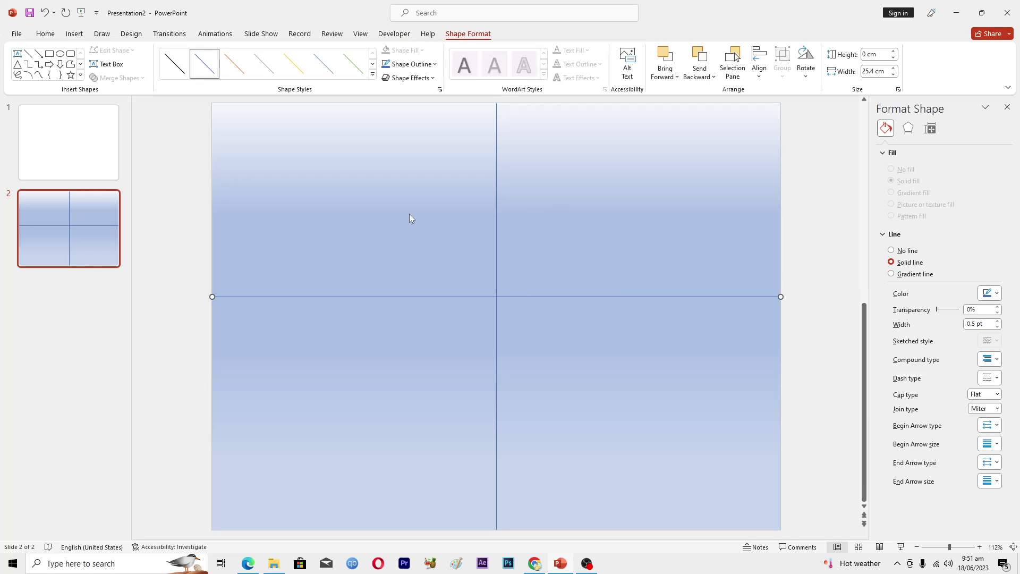
pyautogui.click(77, 36)
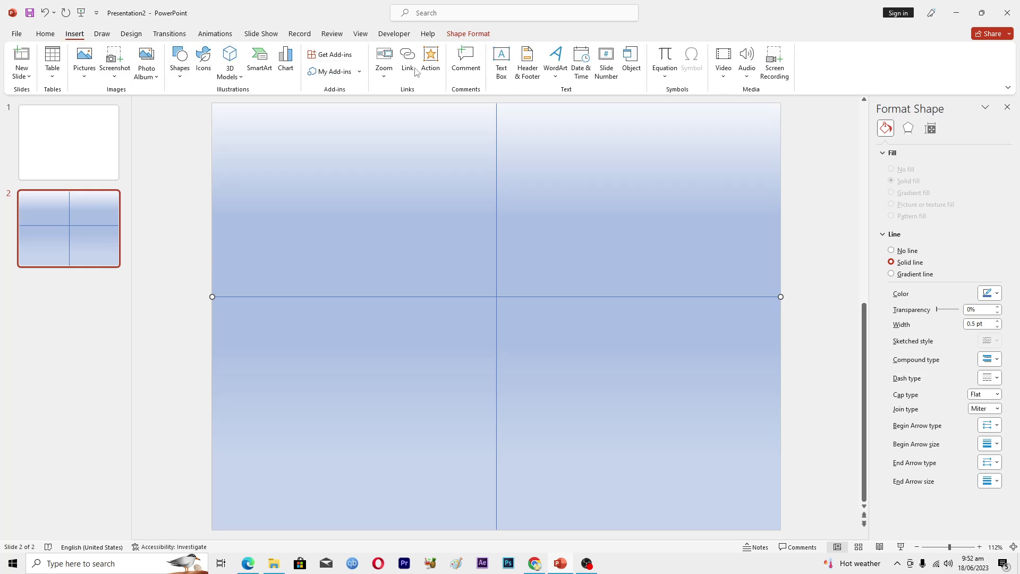
# Step: Draw a text box in the top-left quadrant and type 'sdfsdfsdfsd' in it
pyautogui.click(500, 69)
pyautogui.click(317, 186)
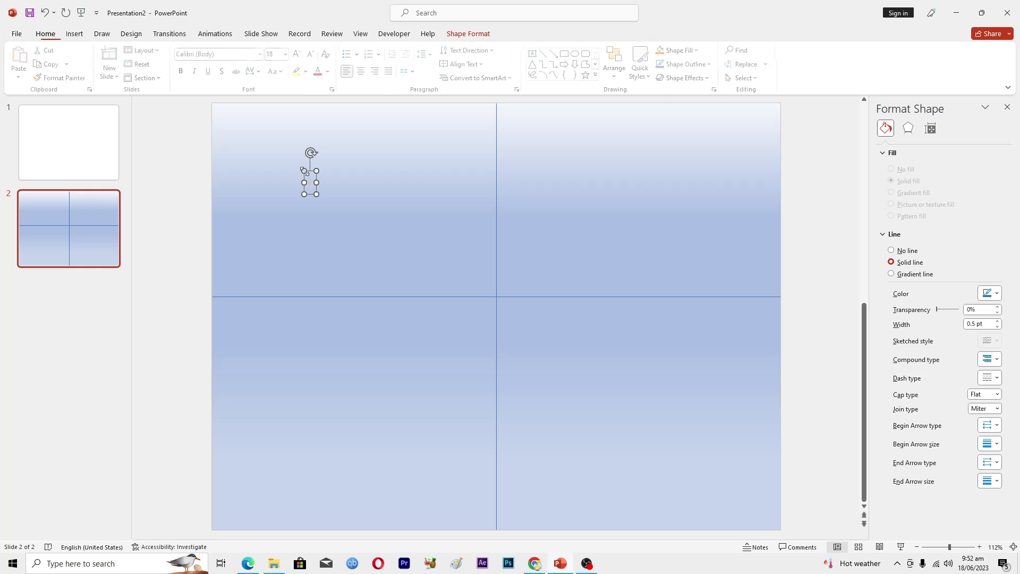
pyautogui.moveTo(317, 185); pyautogui.dragTo(448, 182)
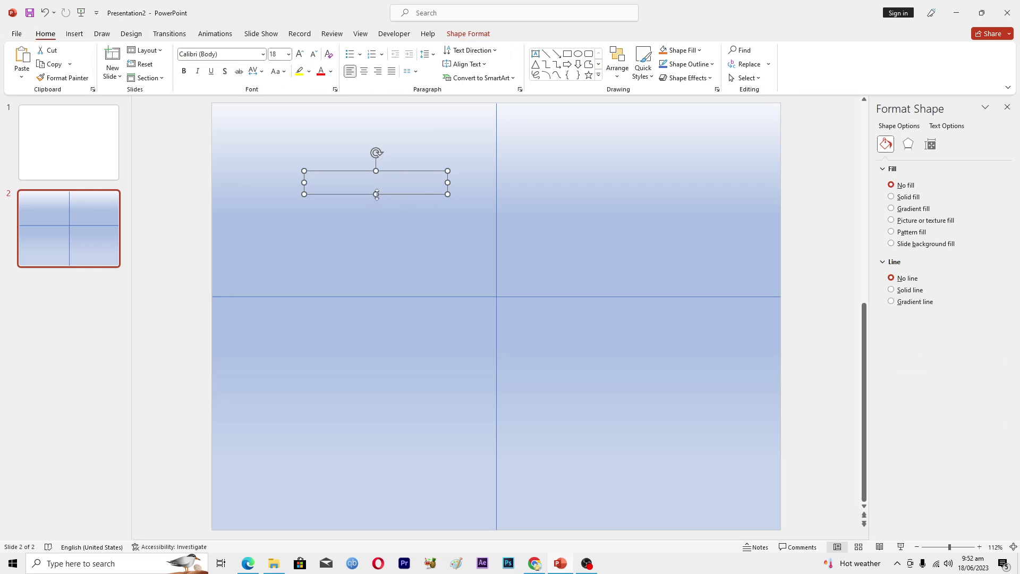
pyautogui.moveTo(376, 195); pyautogui.dragTo(377, 258)
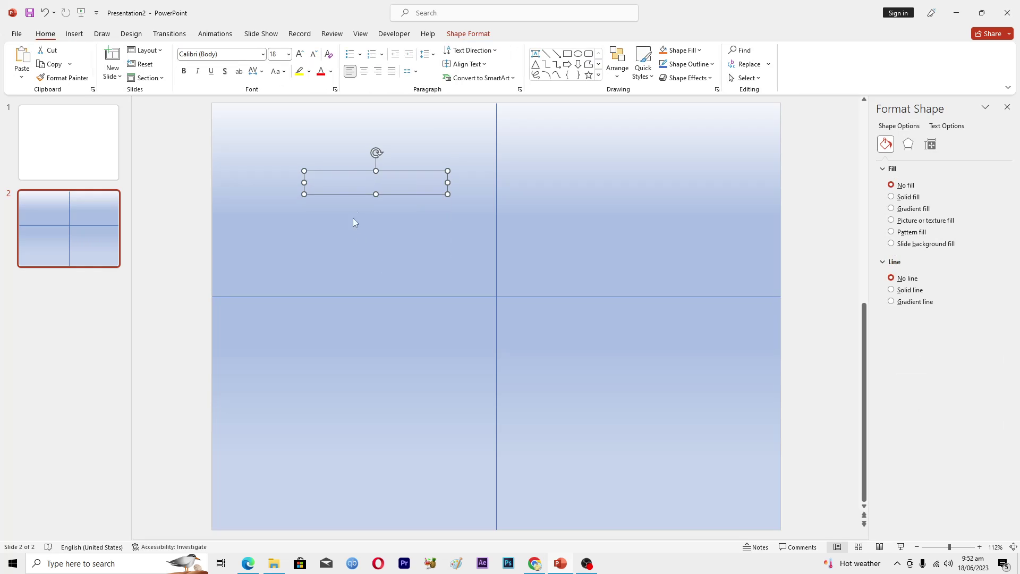
pyautogui.moveTo(304, 194); pyautogui.dragTo(248, 264)
pyautogui.moveTo(343, 205); pyautogui.dragTo(348, 188)
pyautogui.click(292, 199)
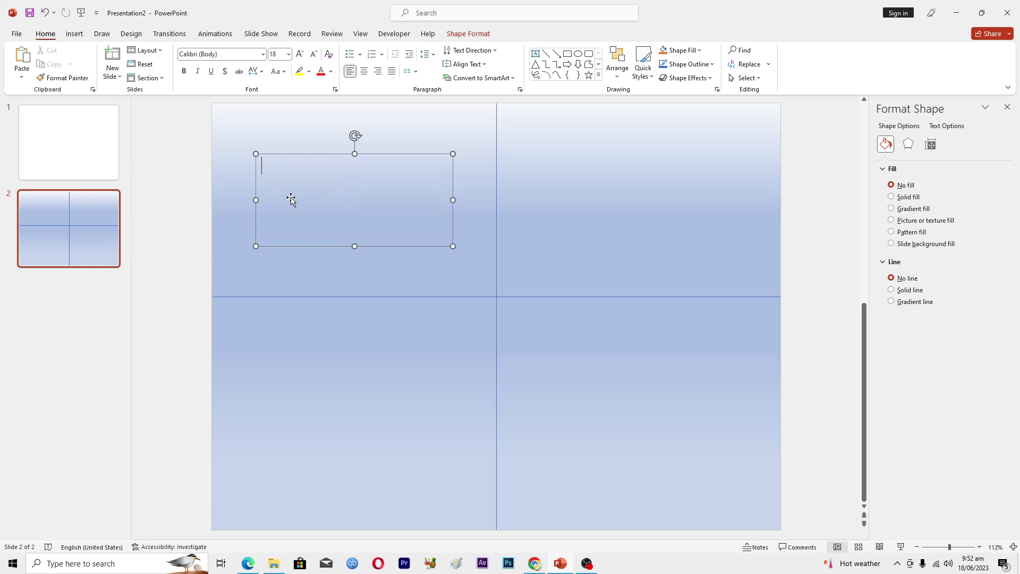
pyautogui.write('sdfsdfsdfsd')
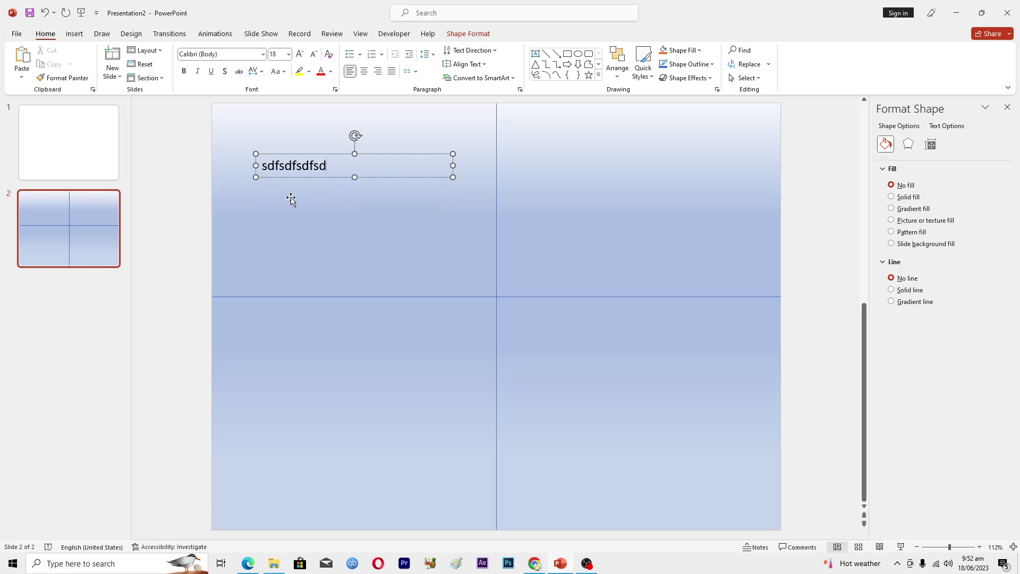
pyautogui.click(253, 175)
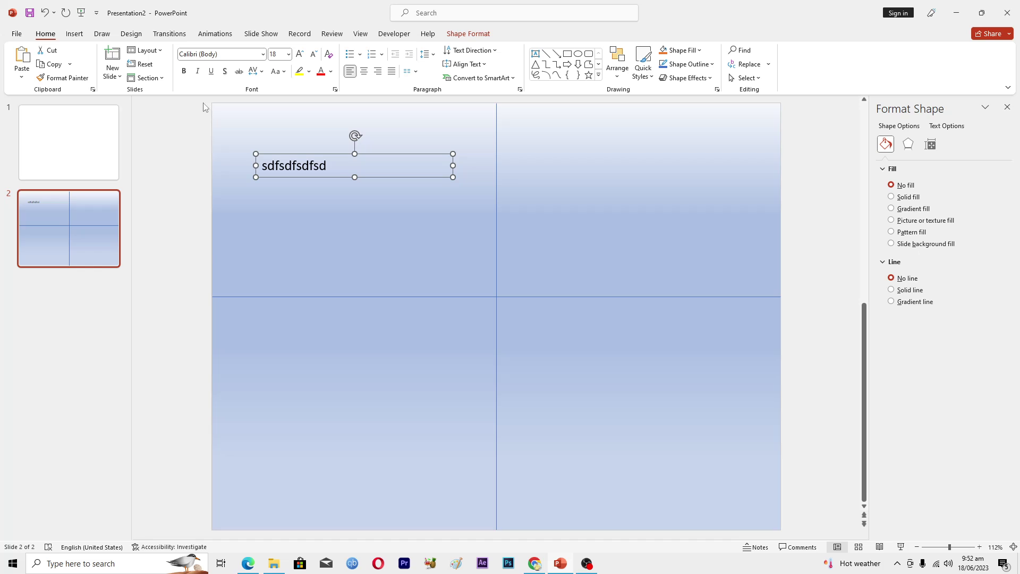
# Step: Format the text box's text in Adobe Gothic Std B, bold and italic
pyautogui.doubleClick(278, 171)
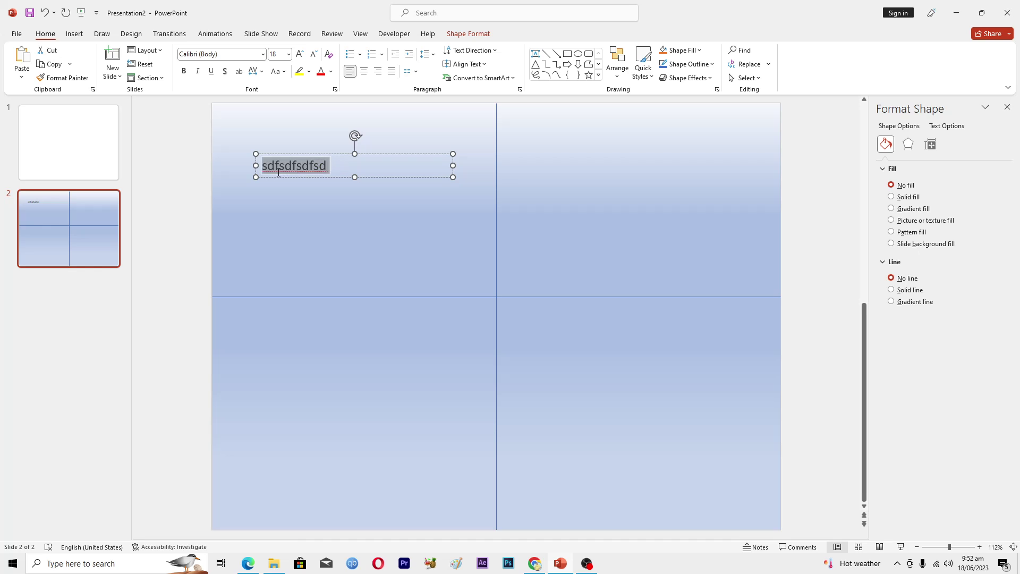
pyautogui.click(262, 55)
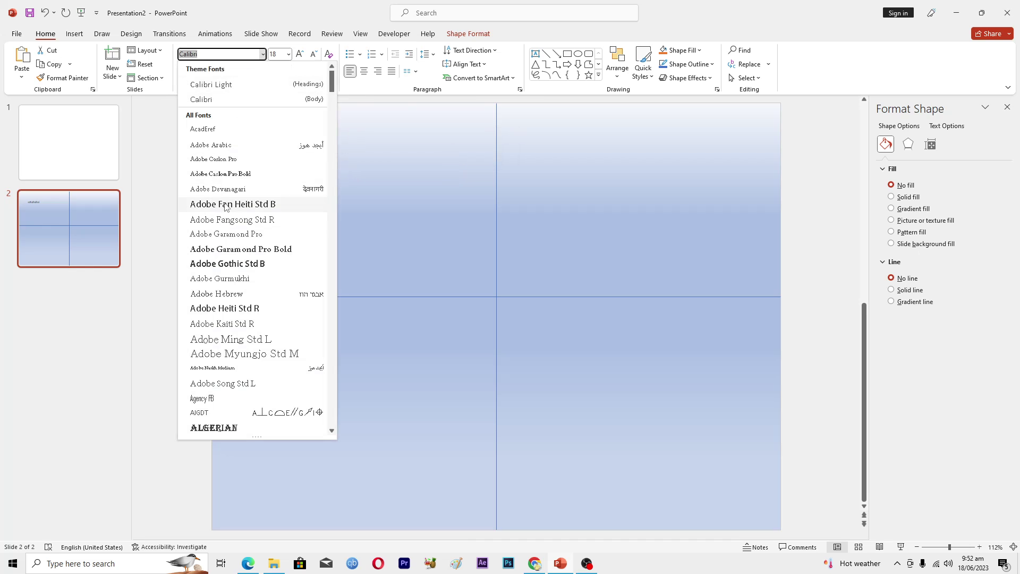
pyautogui.click(229, 262)
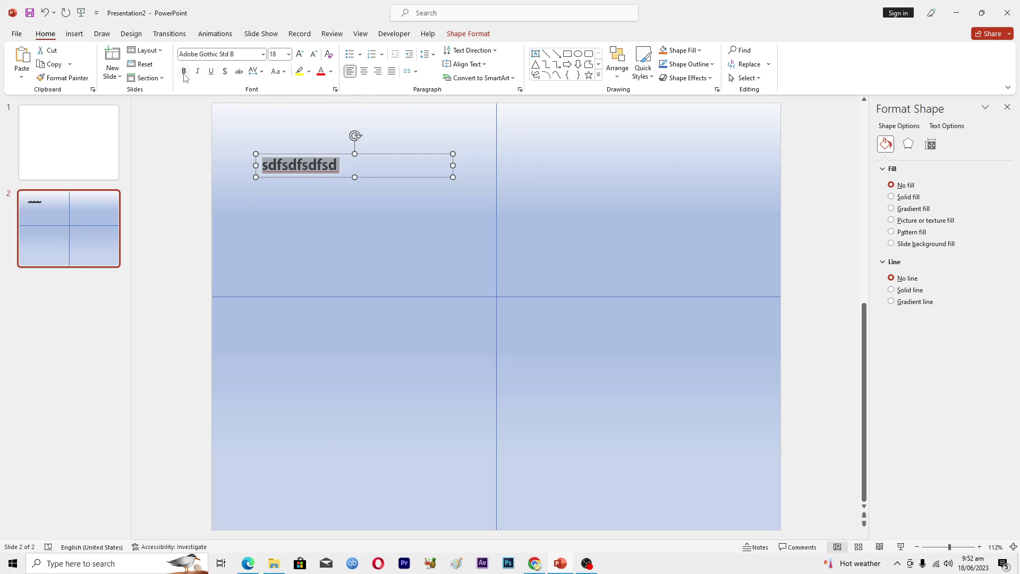
pyautogui.click(199, 73)
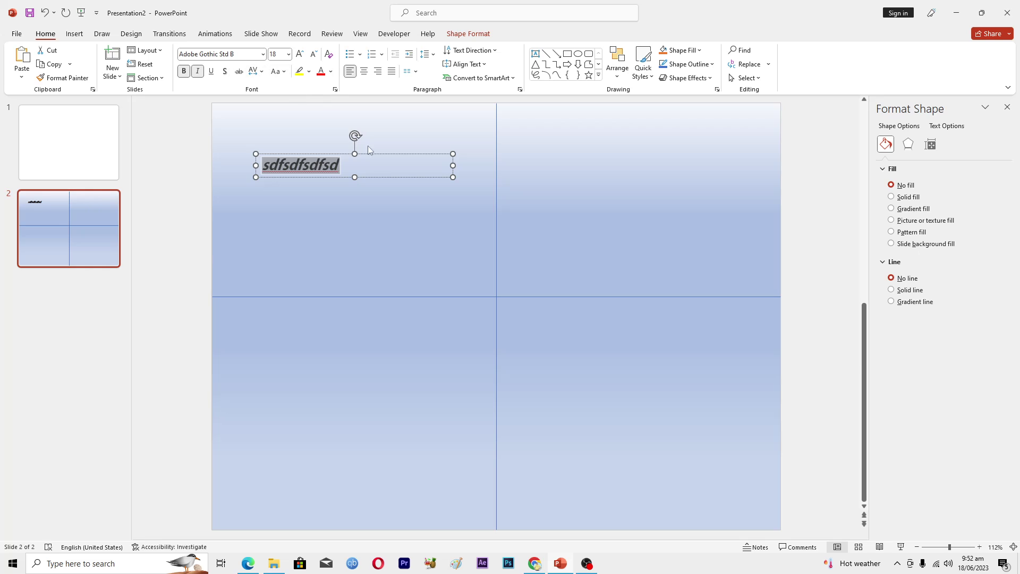
pyautogui.click(349, 170)
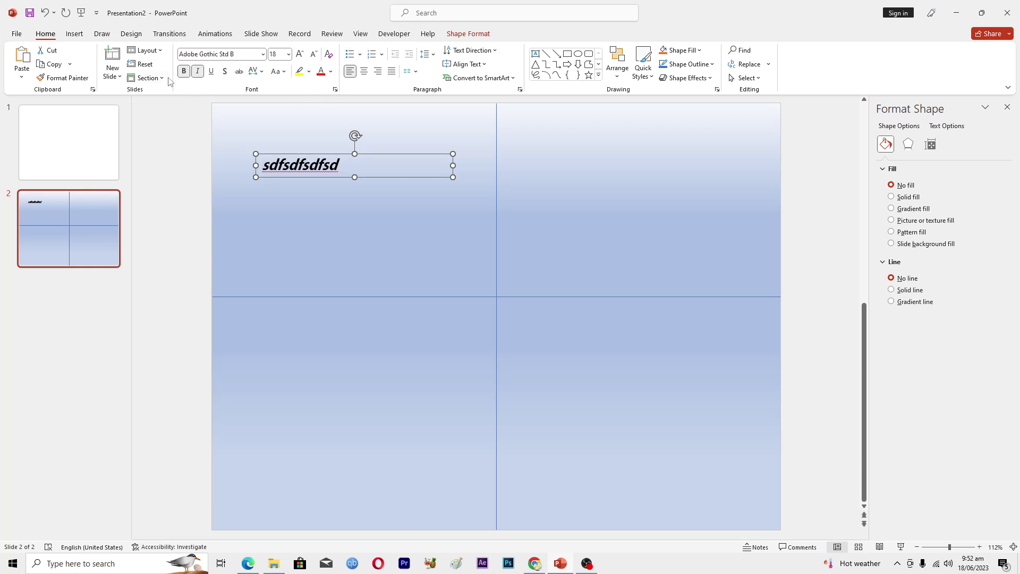
pyautogui.click(75, 34)
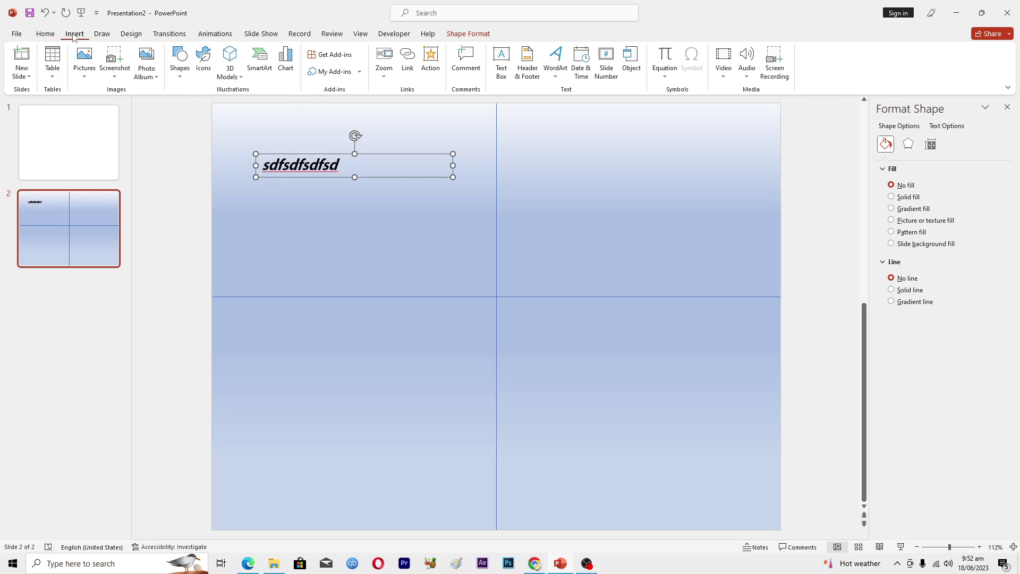
# Step: Insert background.jpg from this device, shrink it to 7.27 × 10.91 cm, and place it top-right
pyautogui.click(85, 78)
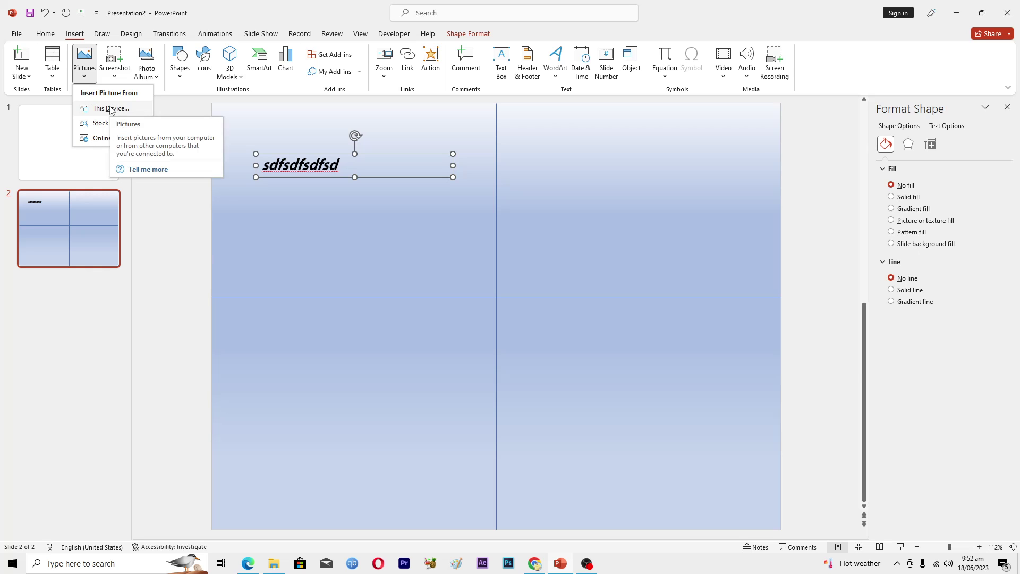
pyautogui.click(104, 111)
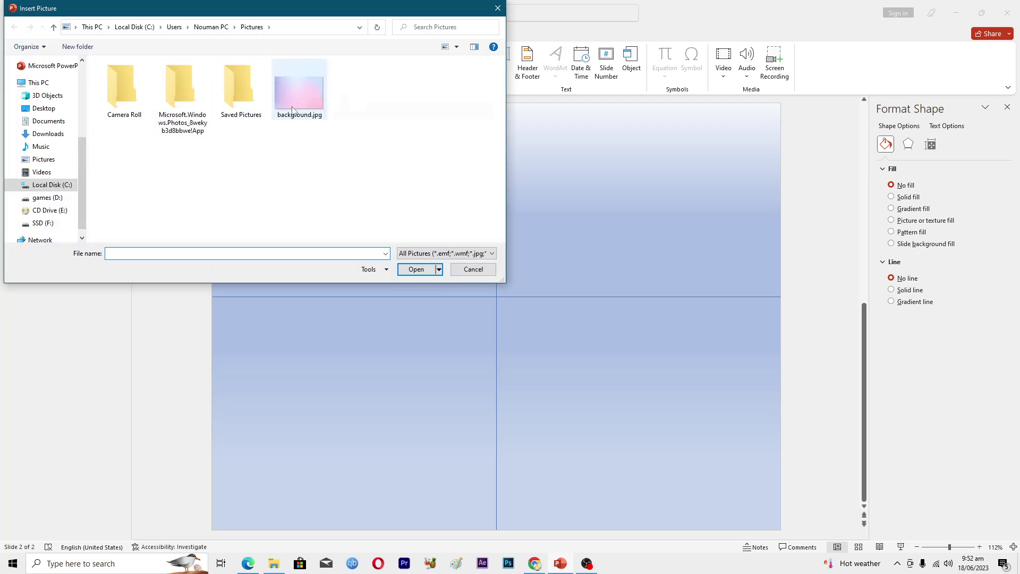
pyautogui.click(294, 107)
pyautogui.click(414, 268)
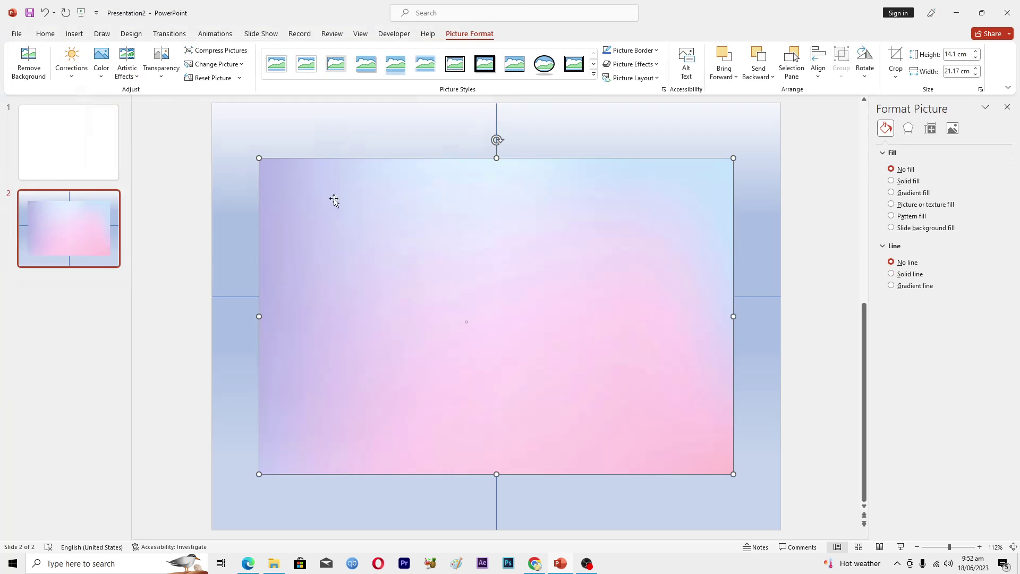
pyautogui.moveTo(259, 158); pyautogui.dragTo(526, 313)
pyautogui.moveTo(583, 365); pyautogui.dragTo(611, 168)
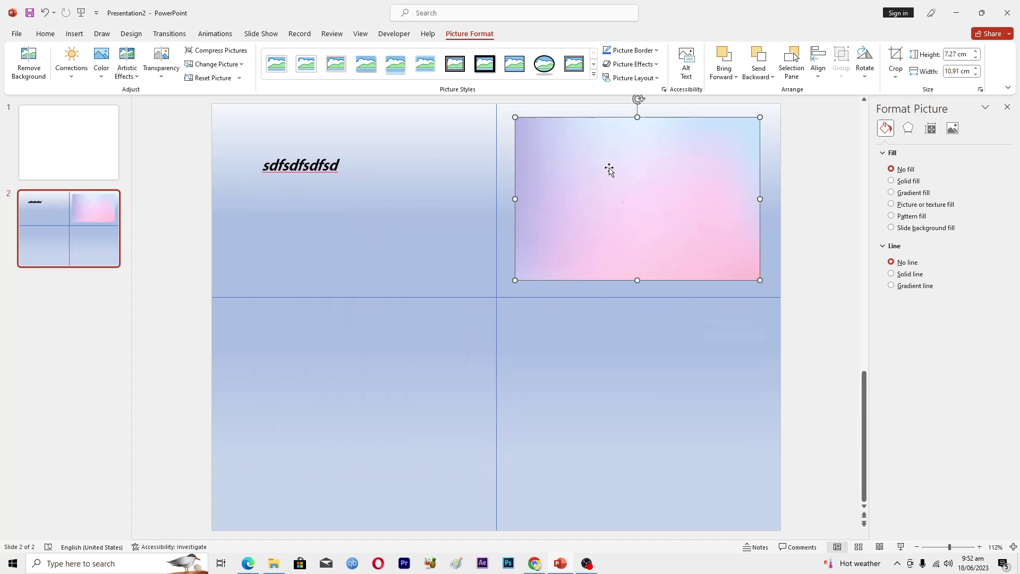
pyautogui.click(75, 34)
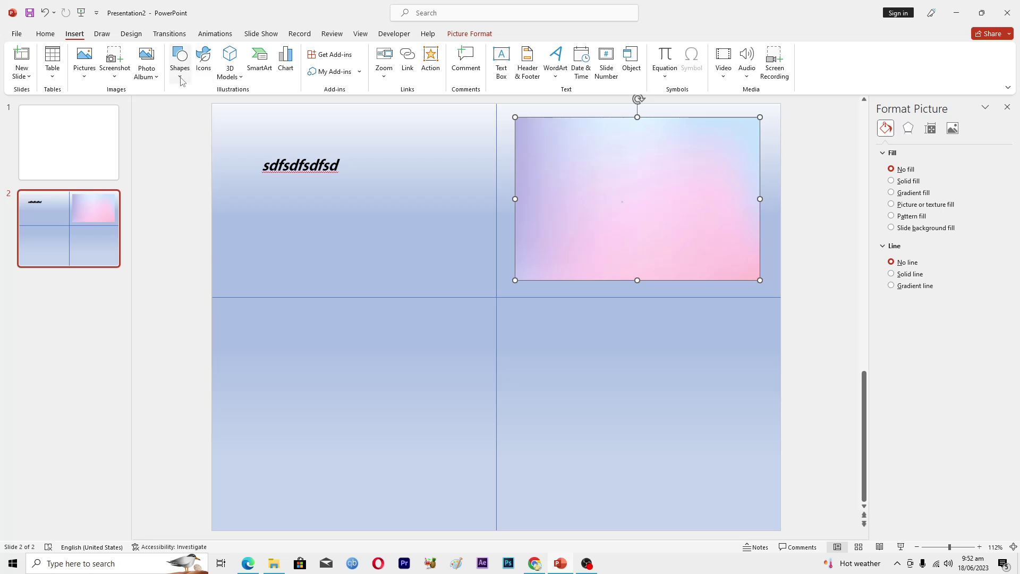
# Step: Insert a three-level Basic Pyramid SmartArt and shrink it into the bottom-left area
pyautogui.click(259, 60)
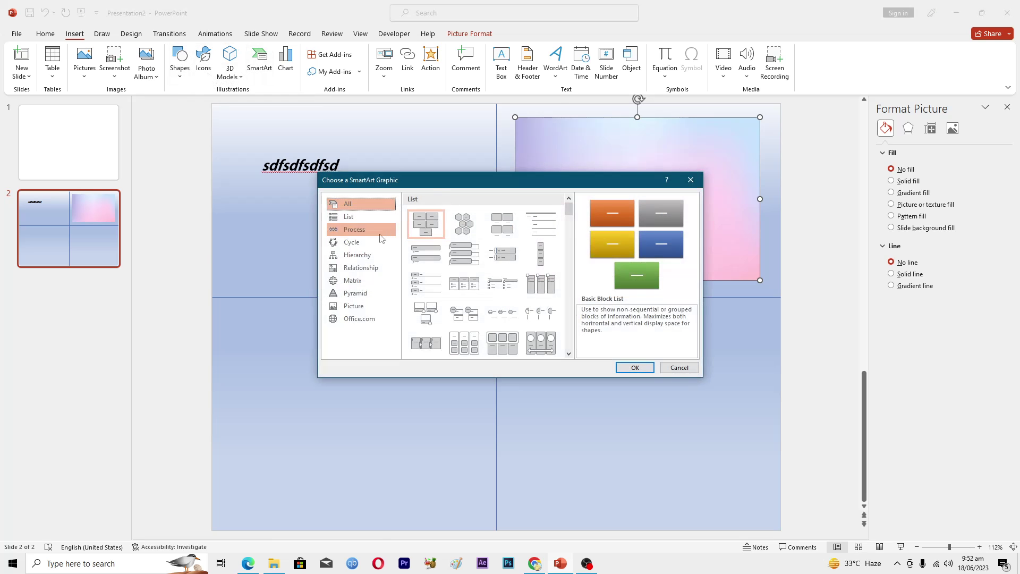
pyautogui.click(357, 294)
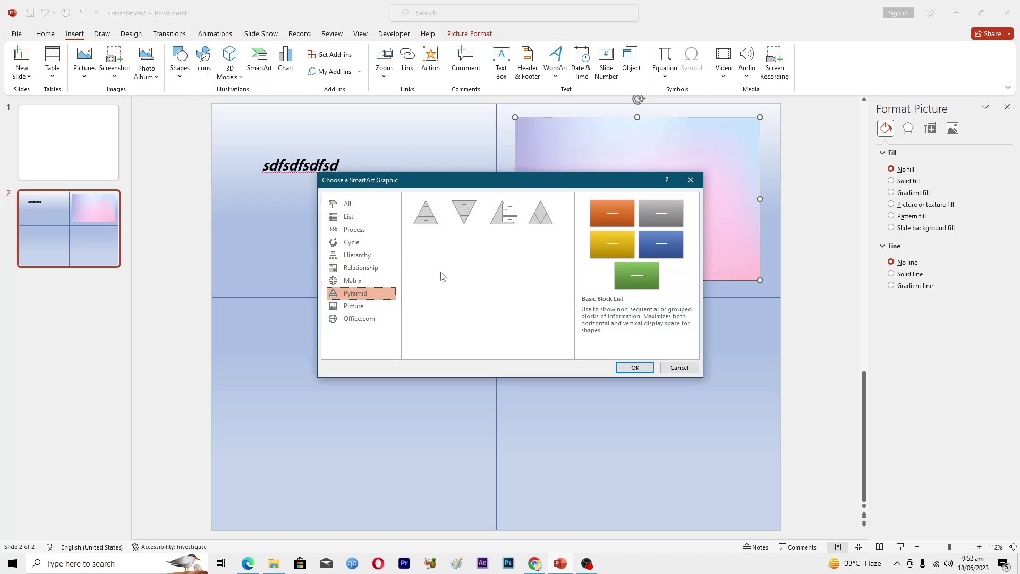
pyautogui.click(432, 225)
pyautogui.click(635, 368)
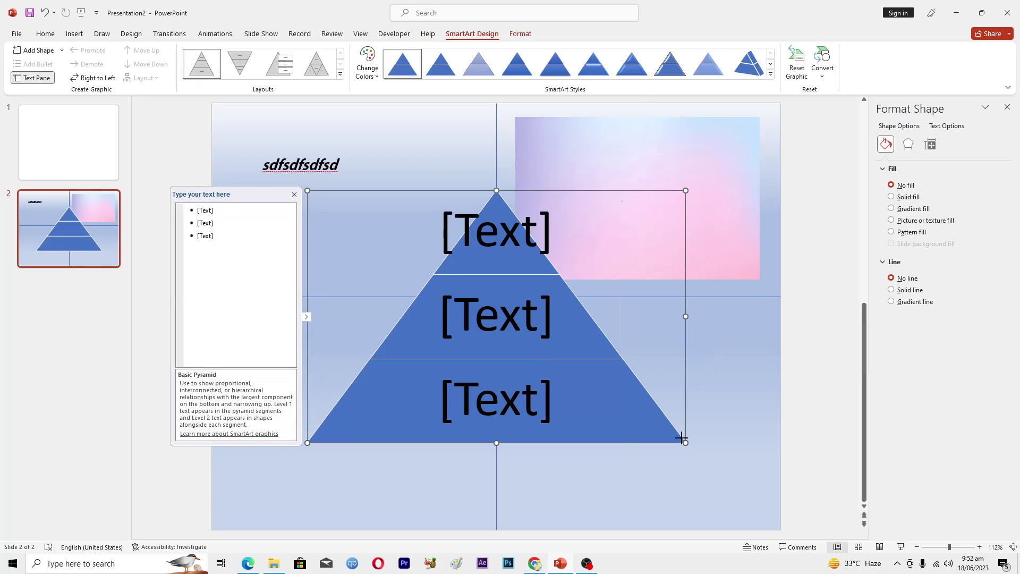
pyautogui.moveTo(679, 432); pyautogui.dragTo(482, 359)
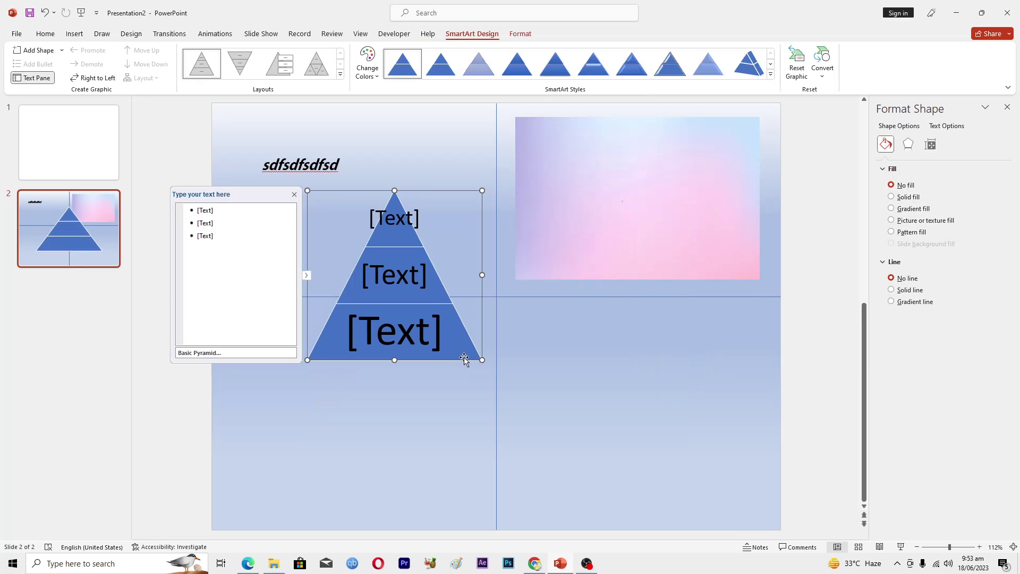